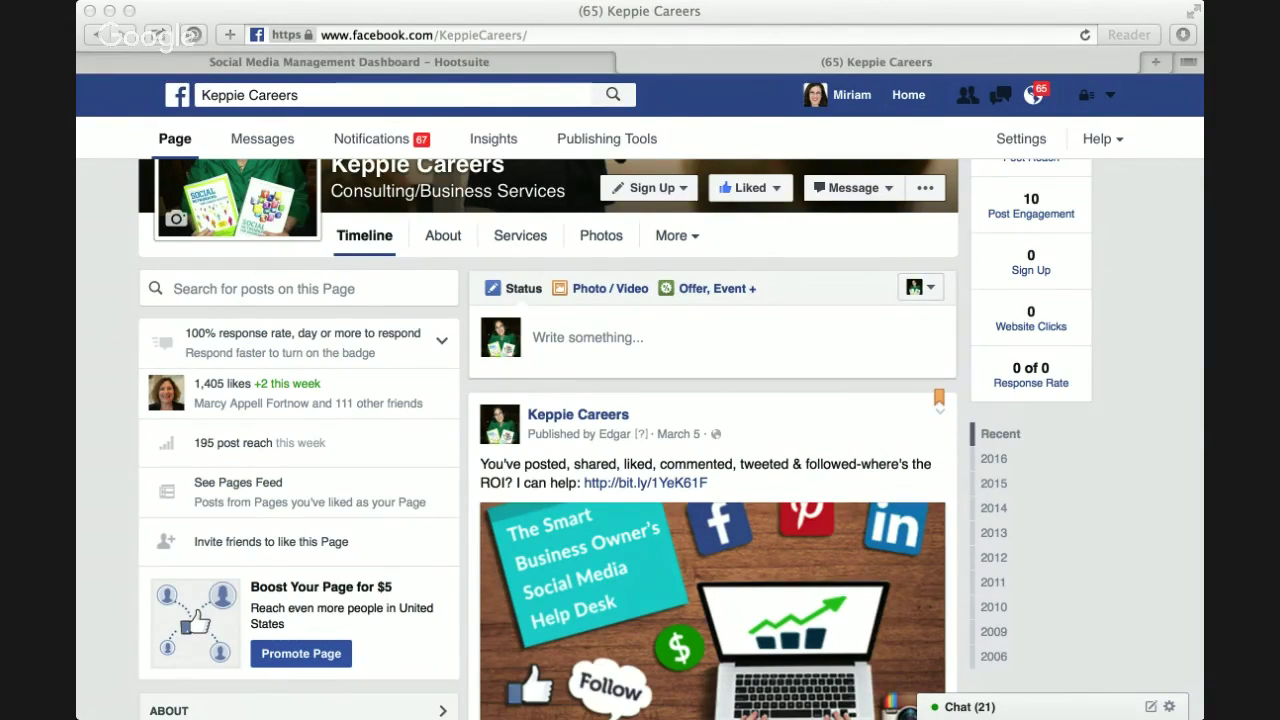
Step: Scroll down and back through the Keppie Careers page in the browser window
{"action": "left_click", "coordinate": [791, 13]}
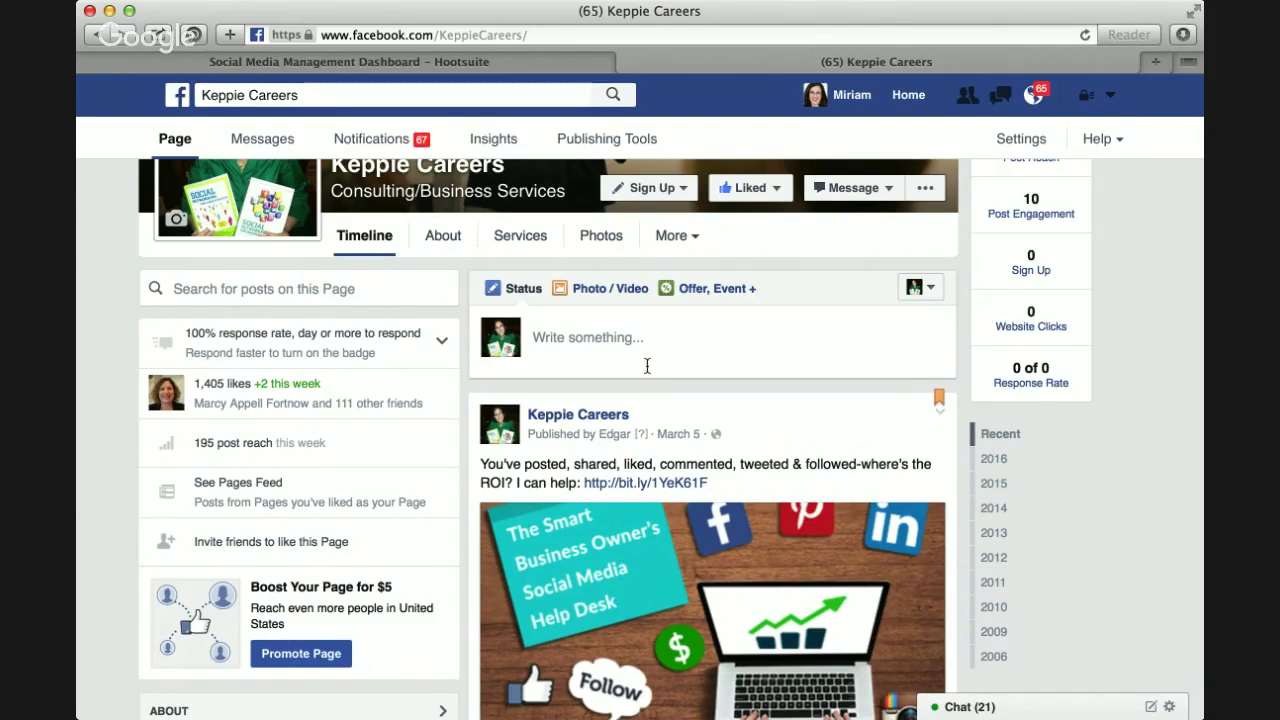
{"action": "scroll", "coordinate": [637, 391], "scroll_direction": "down", "scroll_amount": 2}
{"action": "scroll", "coordinate": [637, 391], "scroll_direction": "down", "scroll_amount": 15}
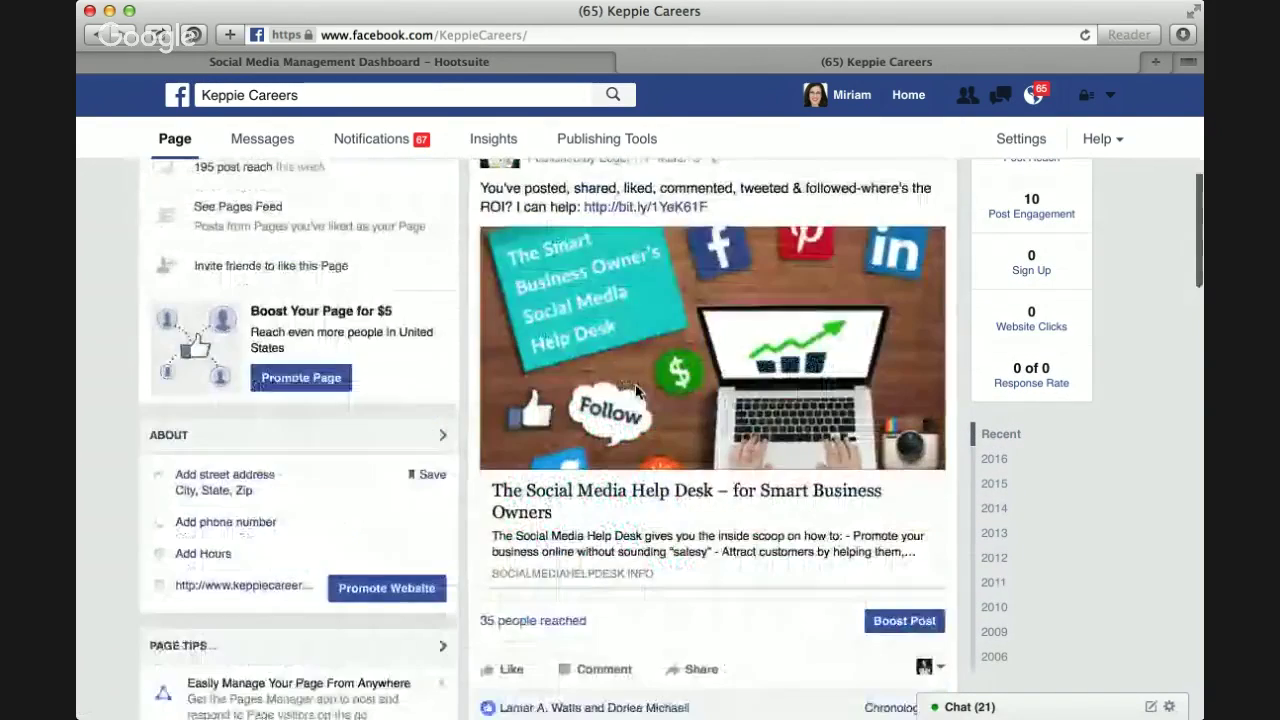
{"action": "scroll", "coordinate": [637, 391], "scroll_direction": "down", "scroll_amount": 5}
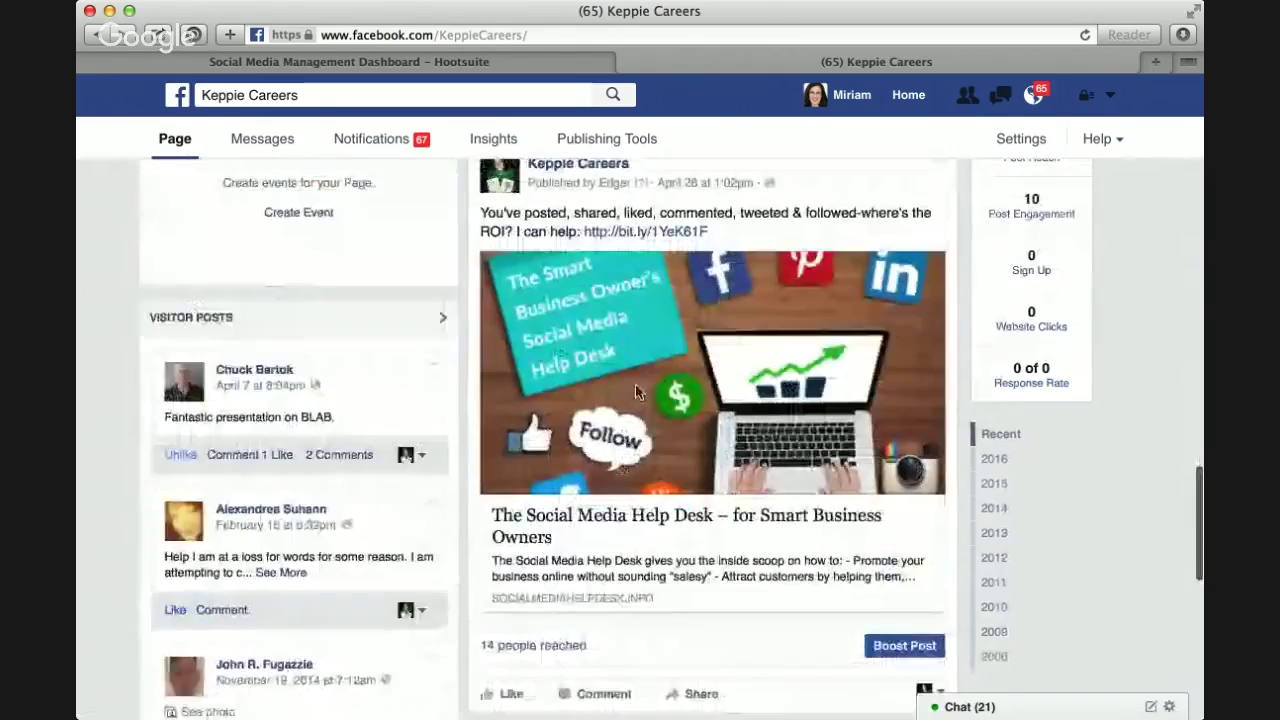
{"action": "scroll", "coordinate": [637, 391], "scroll_direction": "up", "scroll_amount": 15}
{"action": "scroll", "coordinate": [637, 391], "scroll_direction": "up", "scroll_amount": 2}
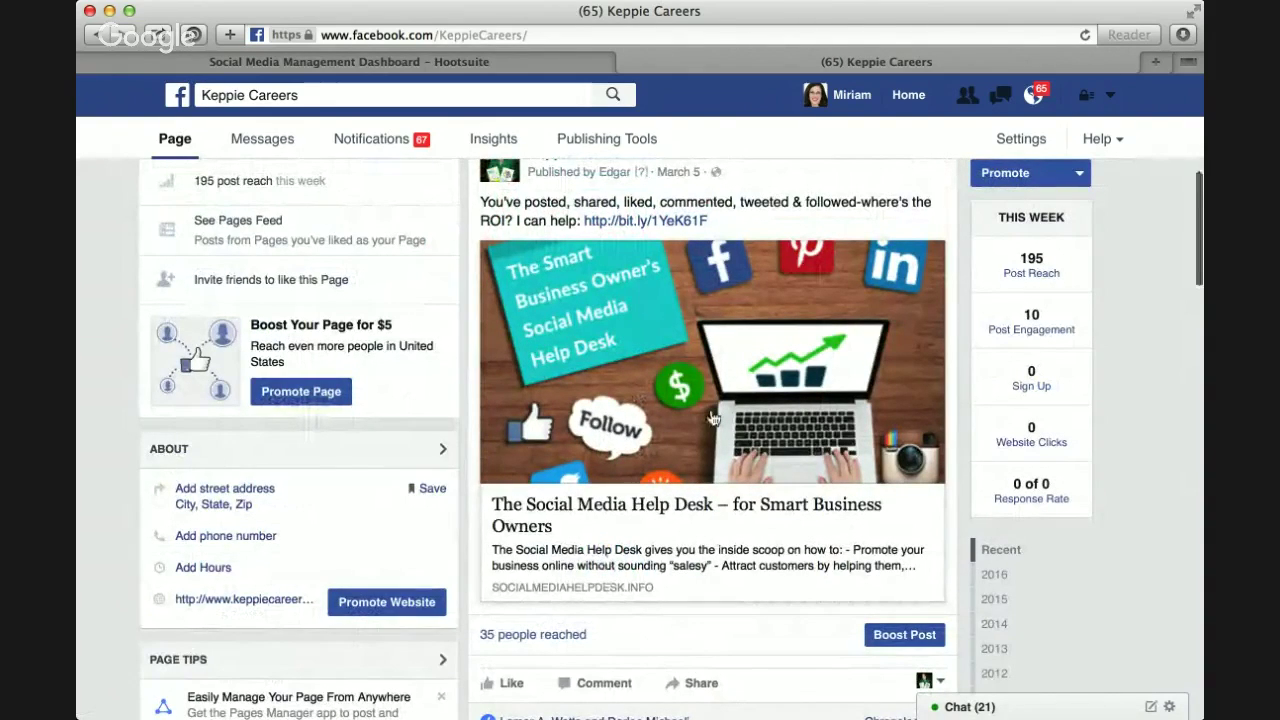
{"action": "scroll", "coordinate": [713, 418], "scroll_direction": "up", "scroll_amount": 5}
{"action": "scroll", "coordinate": [713, 418], "scroll_direction": "up", "scroll_amount": 1}
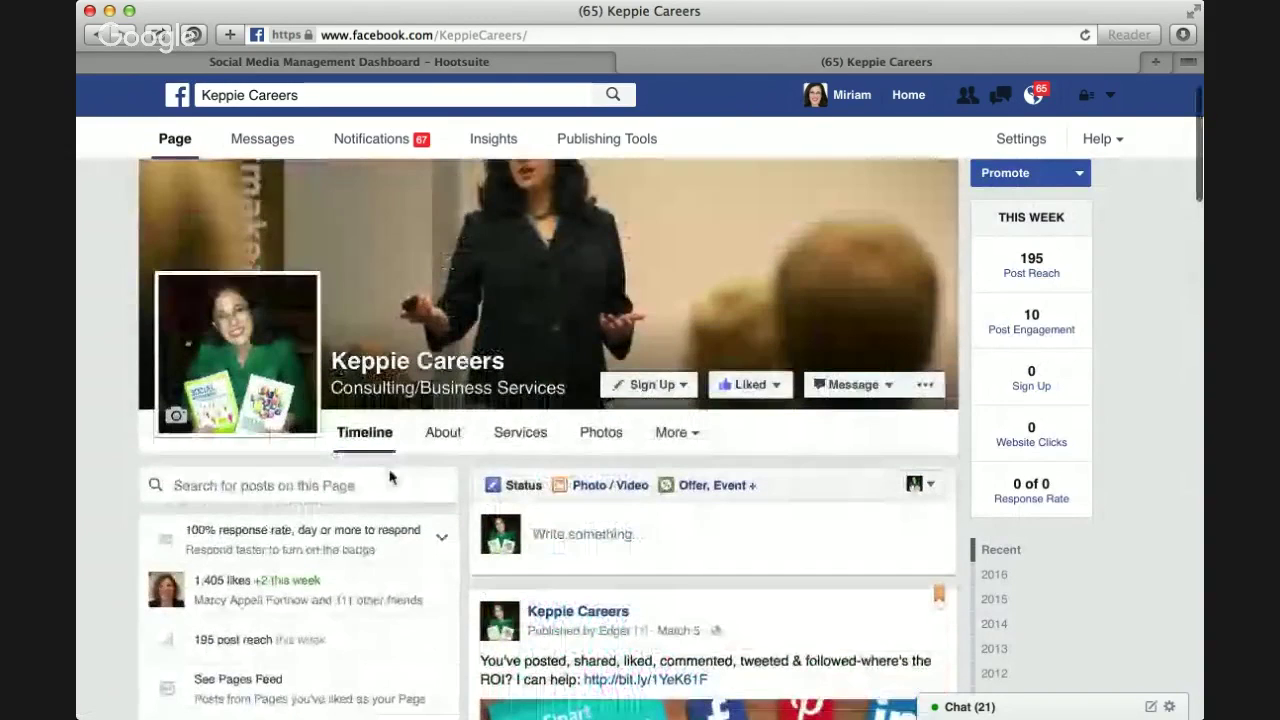
{"action": "scroll", "coordinate": [390, 477], "scroll_direction": "down", "scroll_amount": 1}
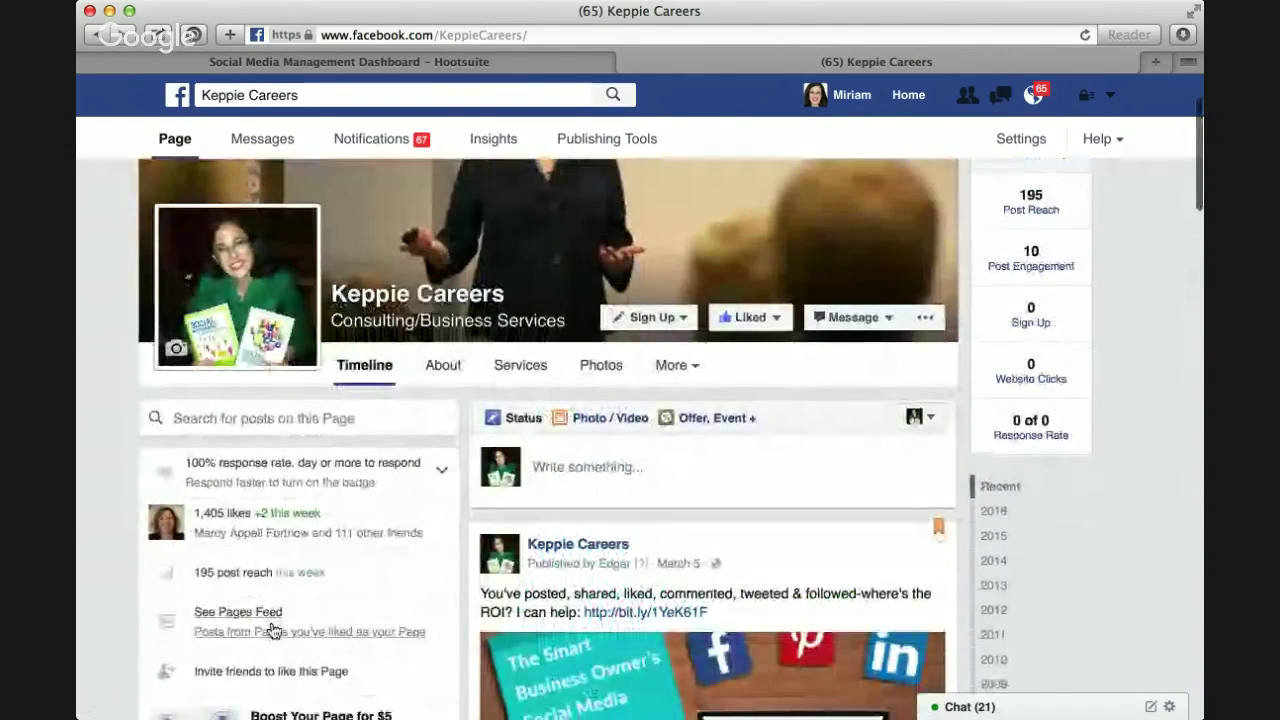
{"action": "scroll", "coordinate": [273, 629], "scroll_direction": "down", "scroll_amount": 5}
{"action": "scroll", "coordinate": [273, 629], "scroll_direction": "down", "scroll_amount": 1}
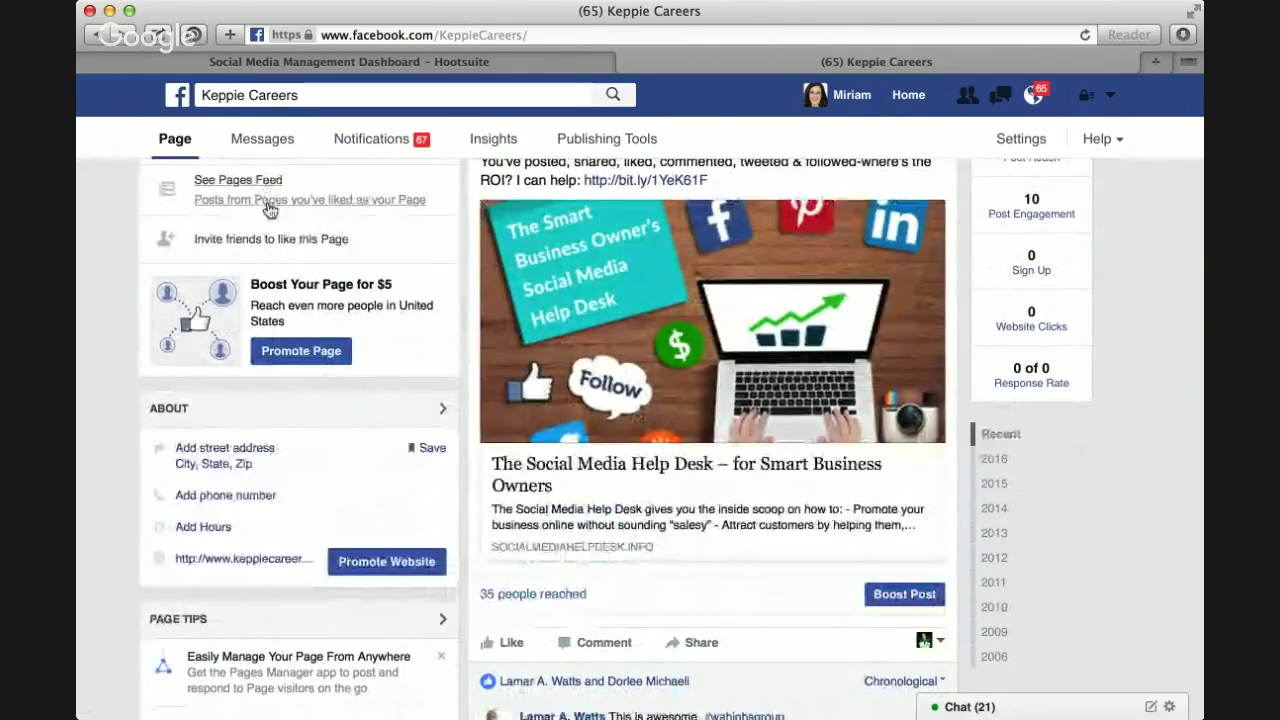
Step: Open the Pages Feed and browse Career Sherpa's and other liked Pages' posts, ending at the top
{"action": "left_click", "coordinate": [267, 208]}
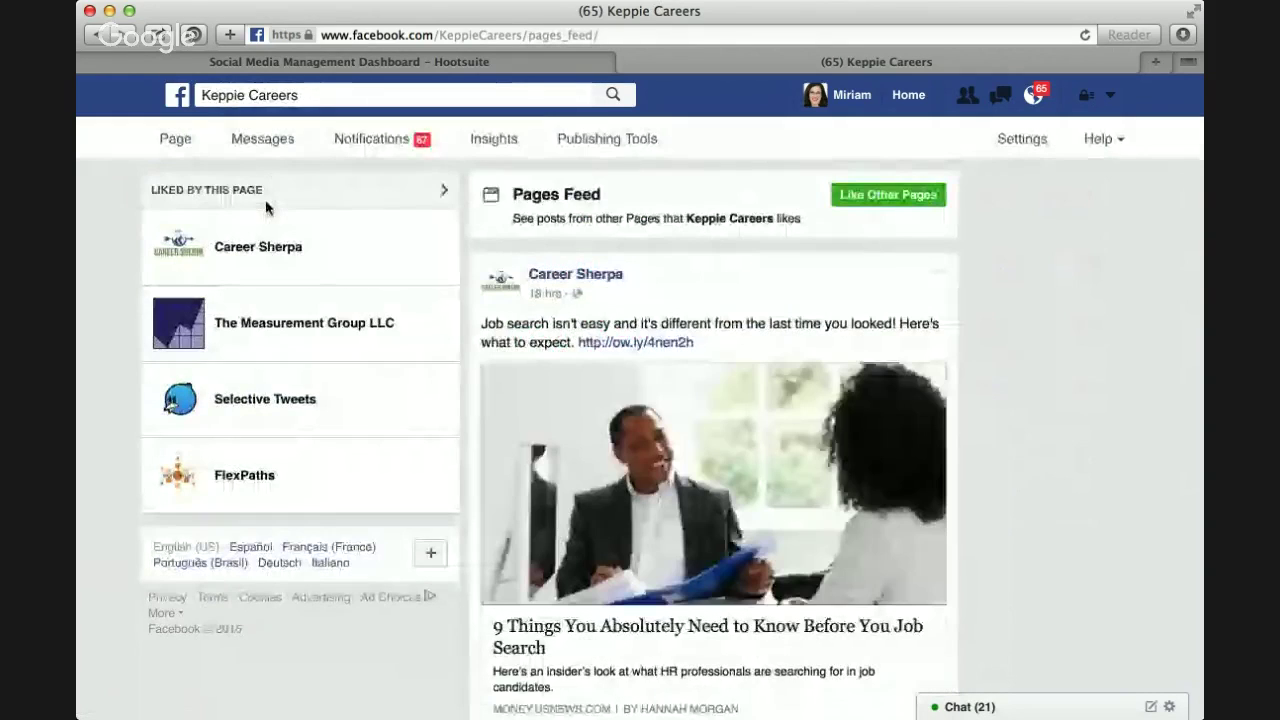
{"action": "scroll", "coordinate": [556, 343], "scroll_direction": "down", "scroll_amount": 8}
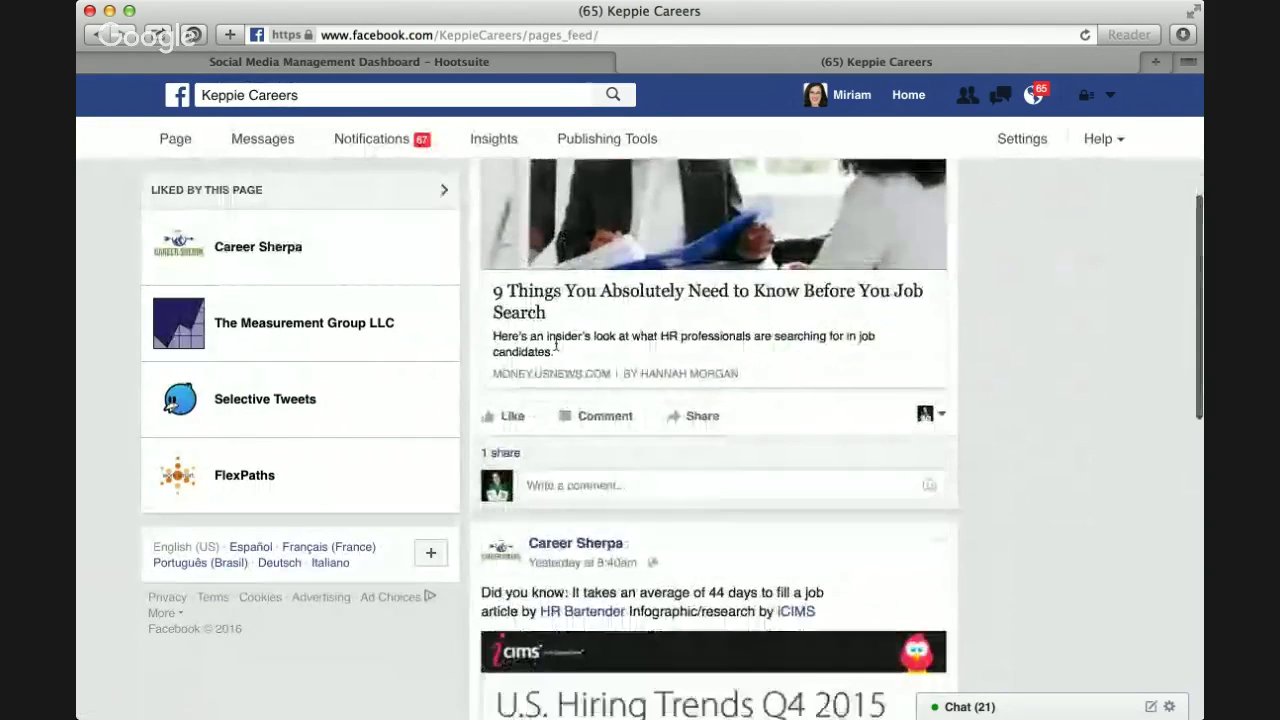
{"action": "scroll", "coordinate": [556, 343], "scroll_direction": "down", "scroll_amount": 15}
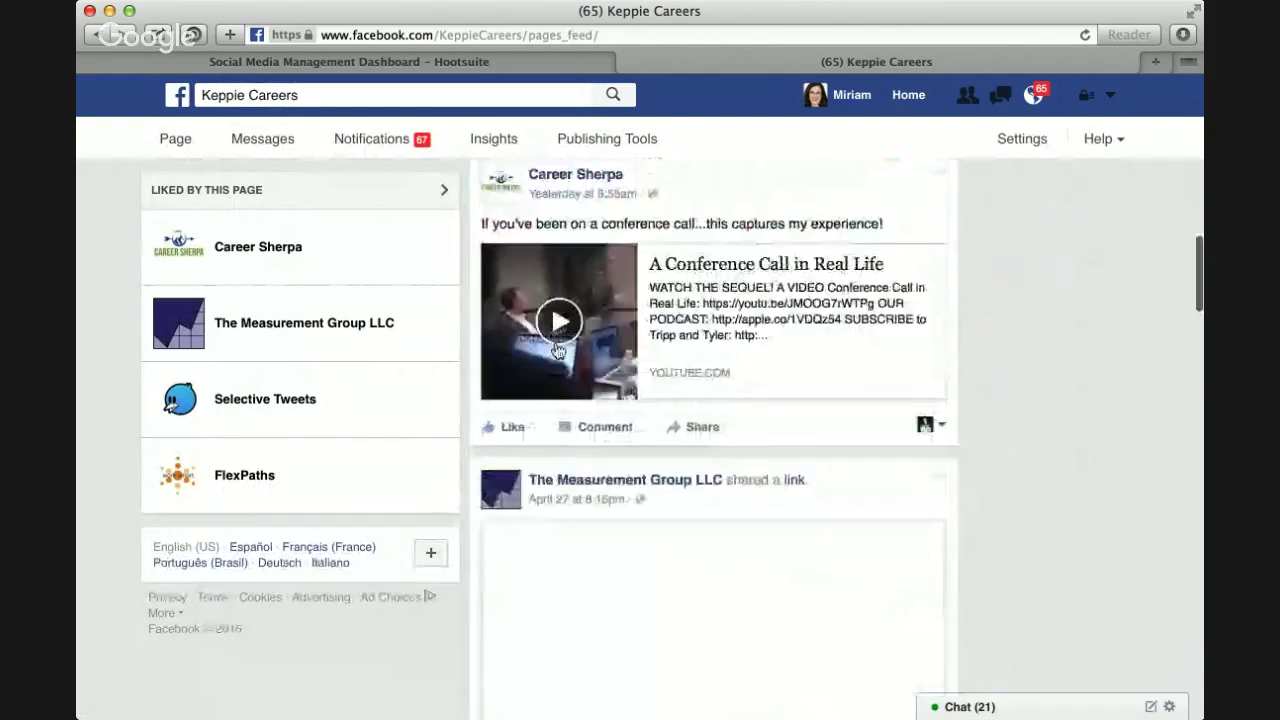
{"action": "scroll", "coordinate": [556, 348], "scroll_direction": "down", "scroll_amount": 12}
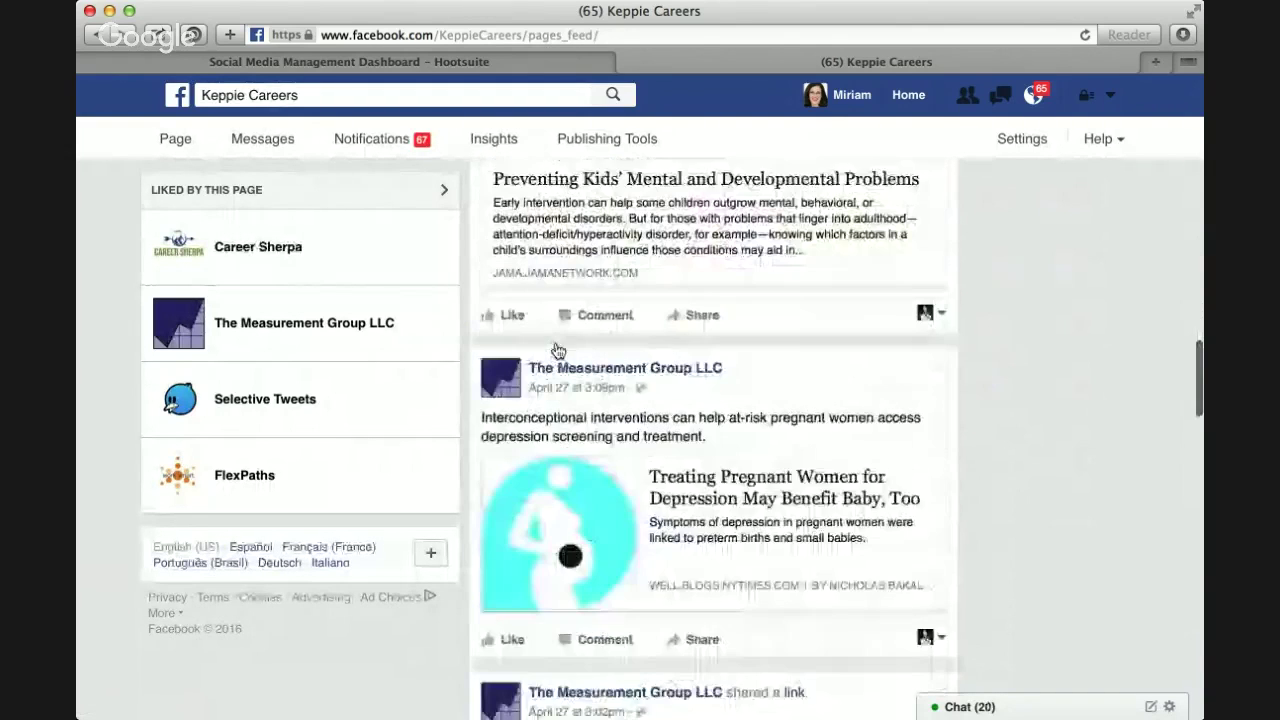
{"action": "scroll", "coordinate": [557, 349], "scroll_direction": "up", "scroll_amount": 6}
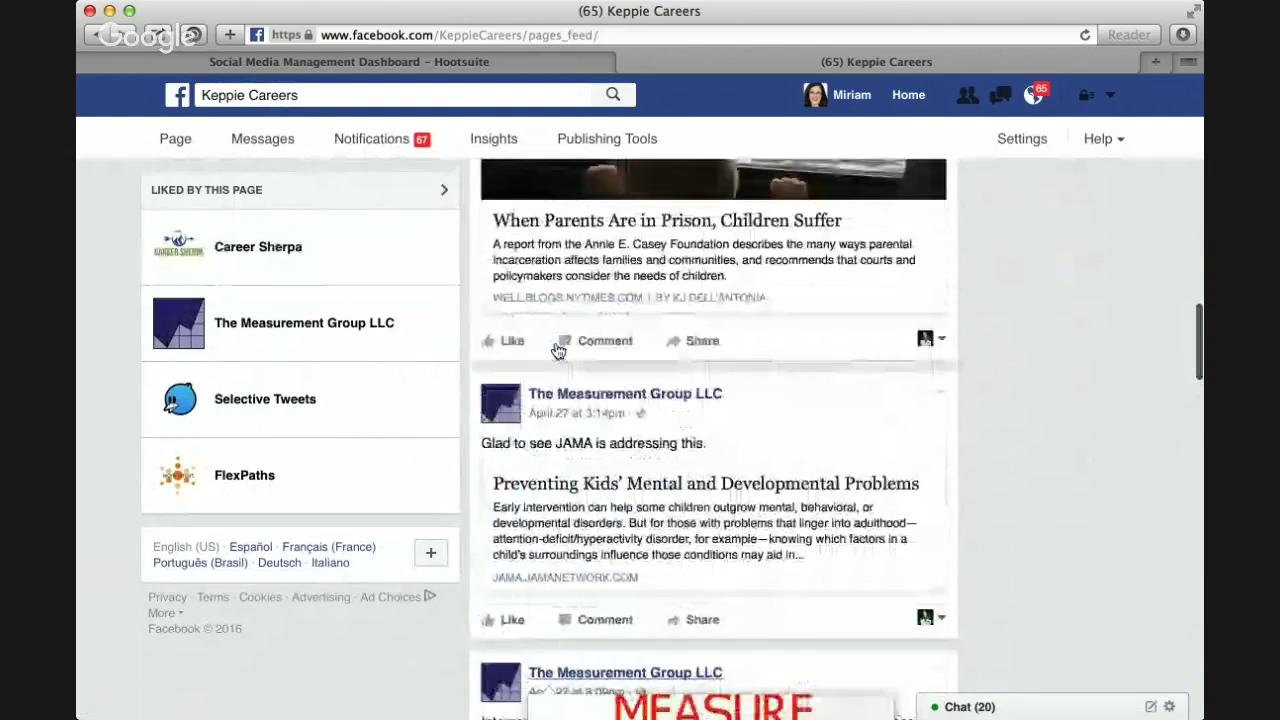
{"action": "scroll", "coordinate": [558, 350], "scroll_direction": "up", "scroll_amount": 2}
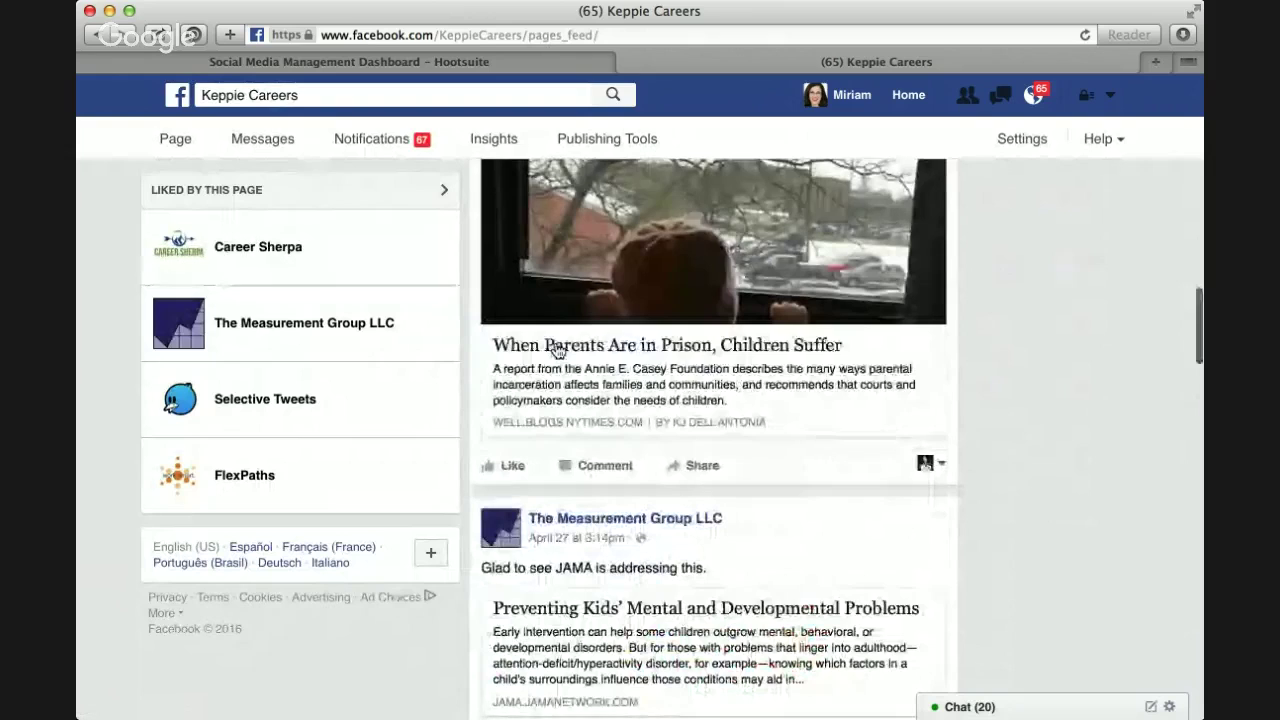
{"action": "scroll", "coordinate": [557, 349], "scroll_direction": "up", "scroll_amount": 10}
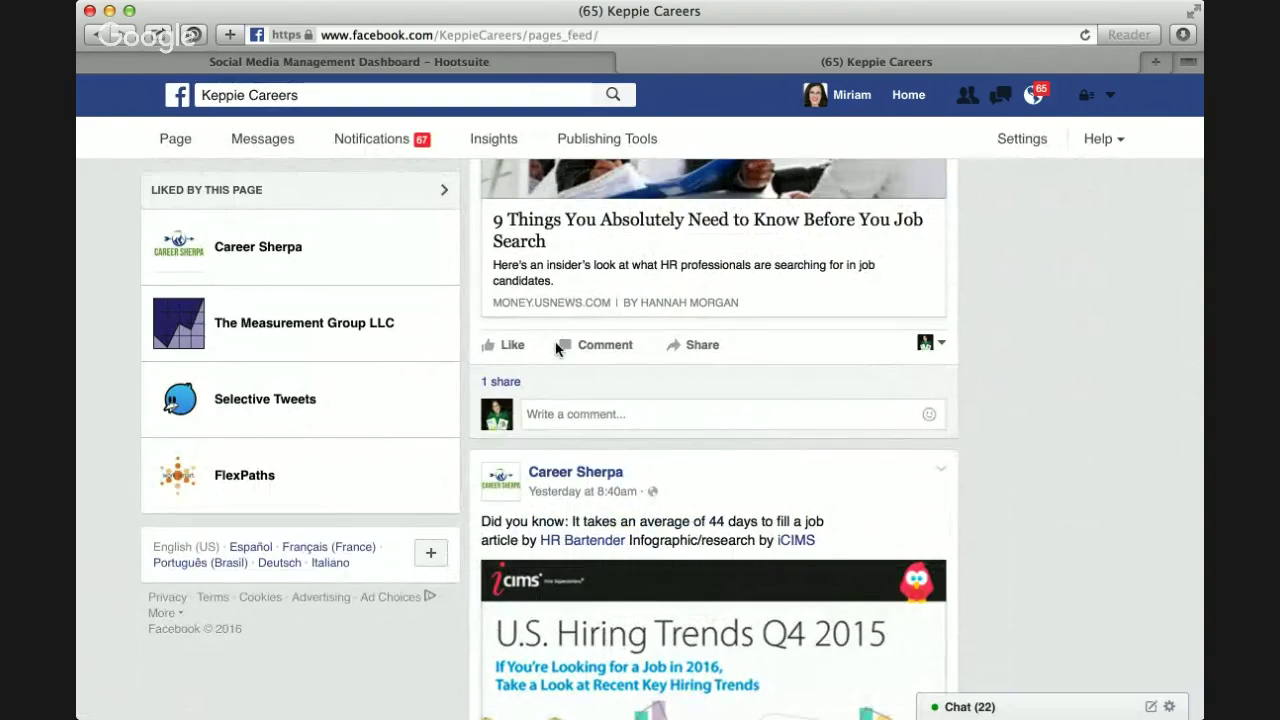
{"action": "scroll", "coordinate": [557, 348], "scroll_direction": "up", "scroll_amount": 5}
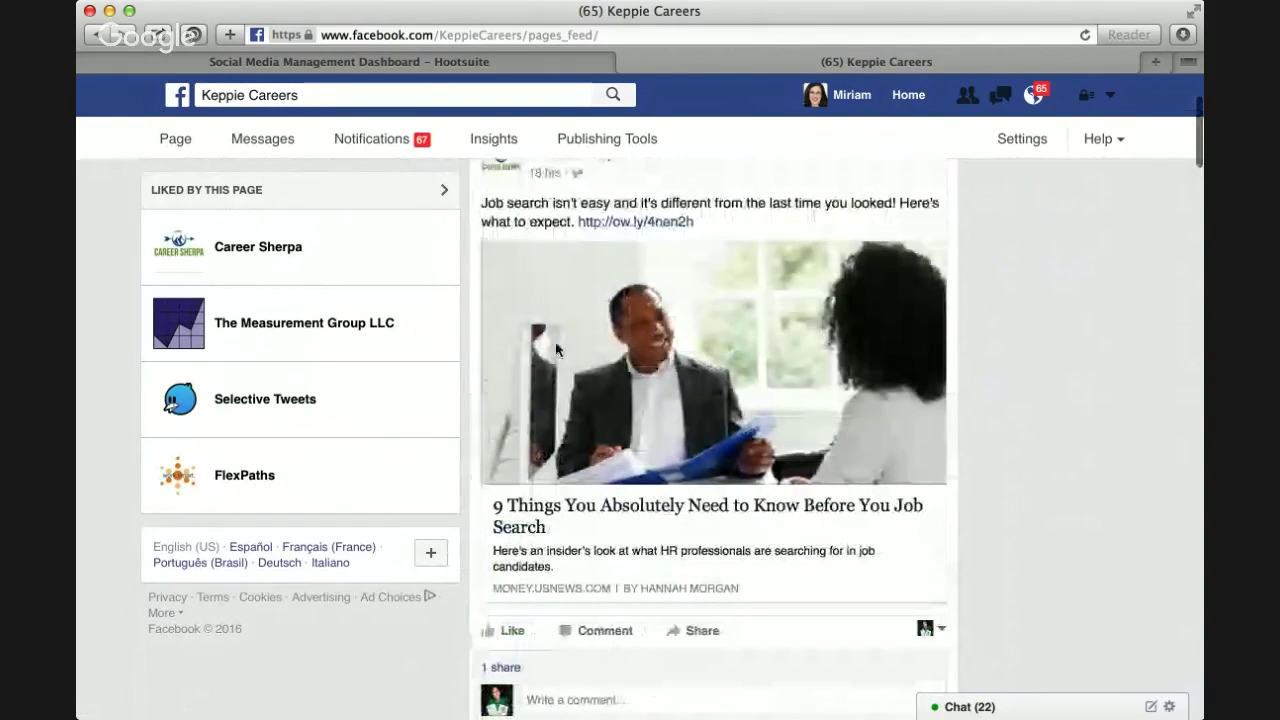
{"action": "scroll", "coordinate": [557, 348], "scroll_direction": "up", "scroll_amount": 2}
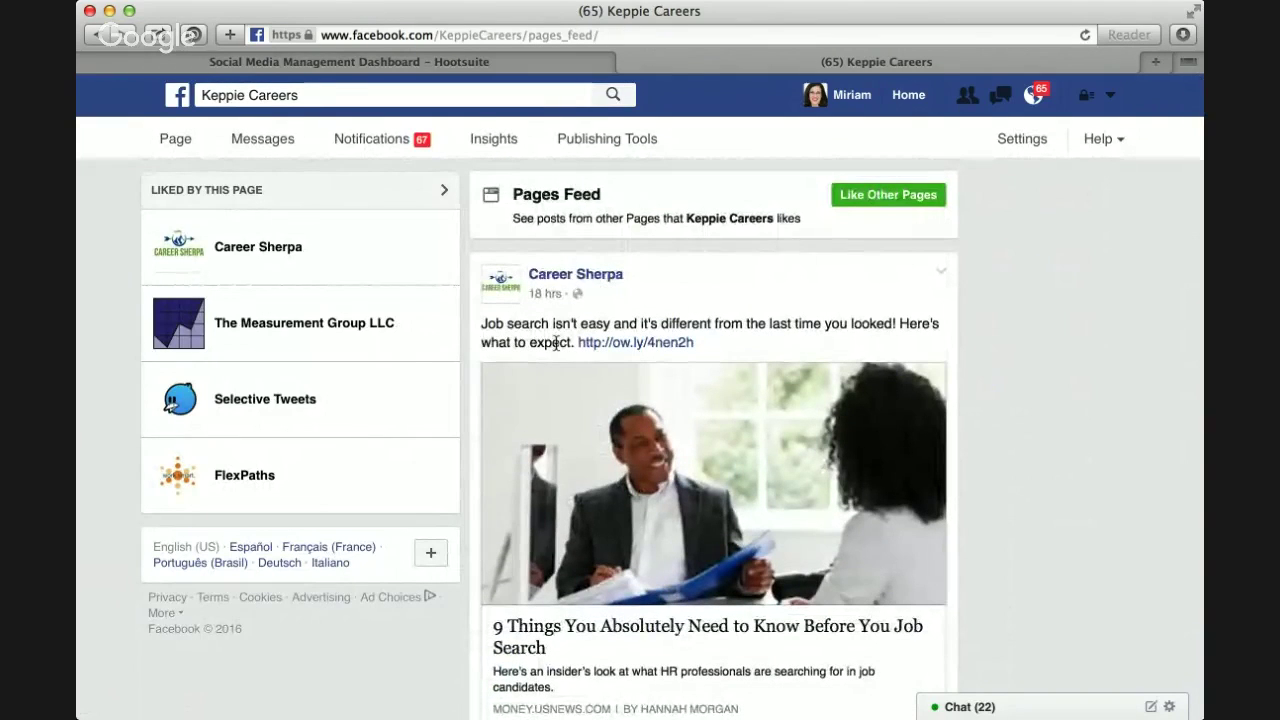
{"action": "scroll", "coordinate": [1062, 329], "scroll_direction": "up", "scroll_amount": 1}
Step: Clear 'Keppie Careers' from search and open Social Media Examiner from Recent Searches
{"action": "left_click", "coordinate": [533, 93]}
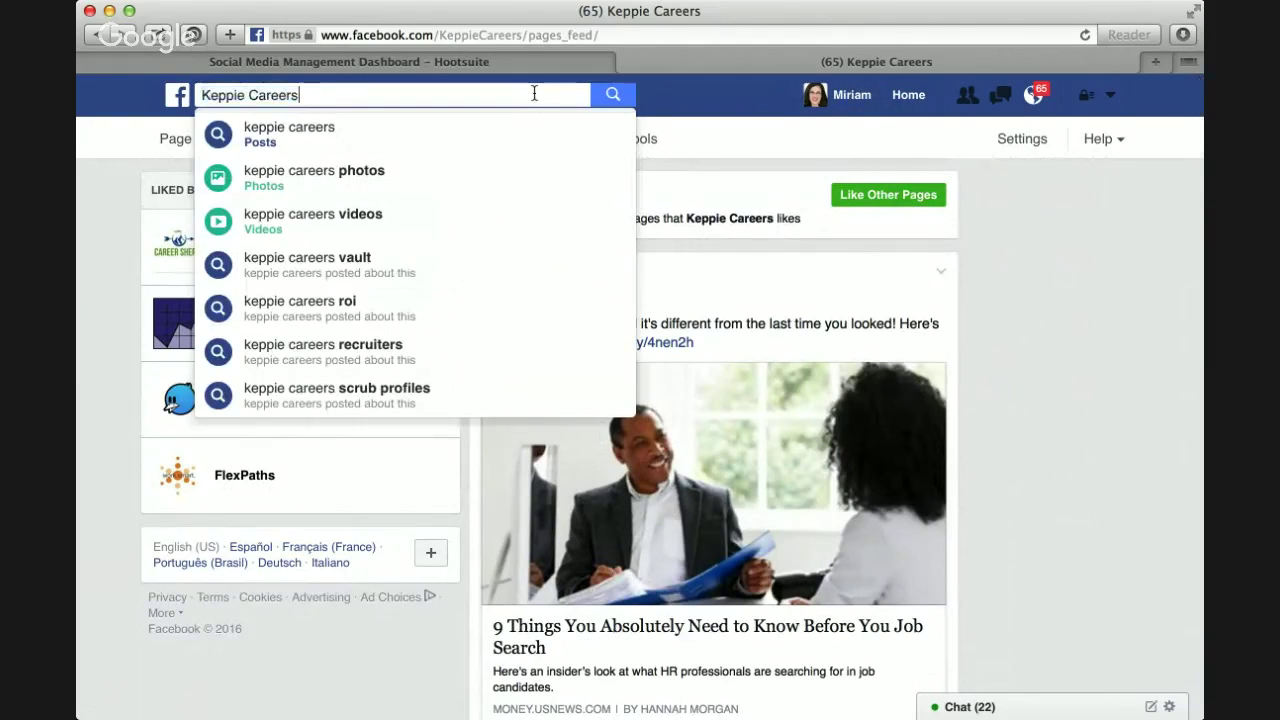
{"action": "key", "text": "super+a"}
{"action": "key", "text": "BackSpace"}
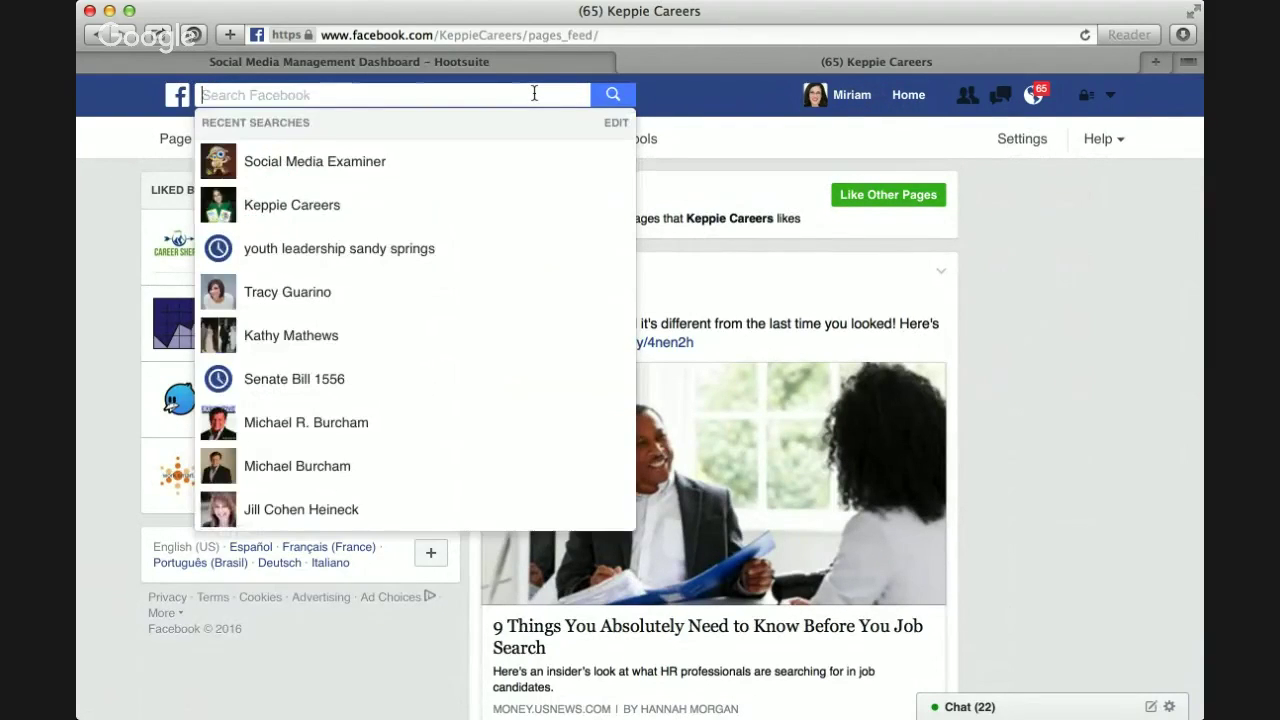
{"action": "key", "text": "Return"}
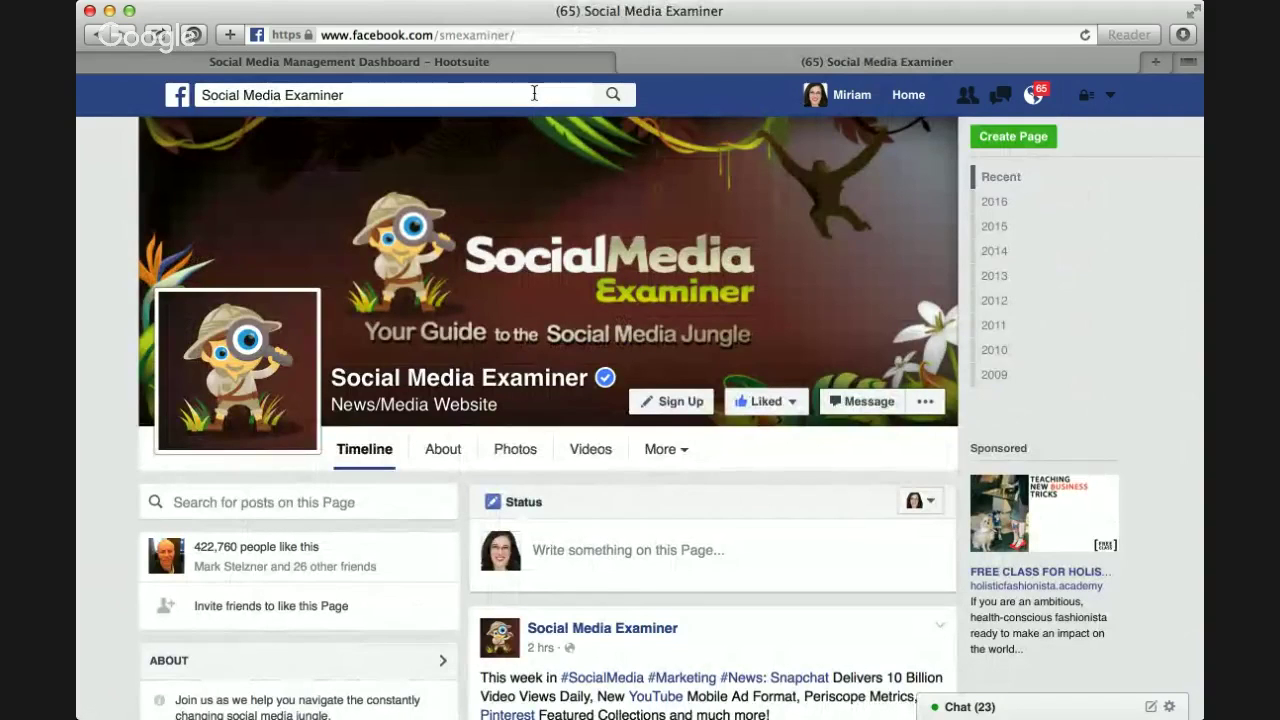
{"action": "scroll", "coordinate": [629, 333], "scroll_direction": "down", "scroll_amount": 3}
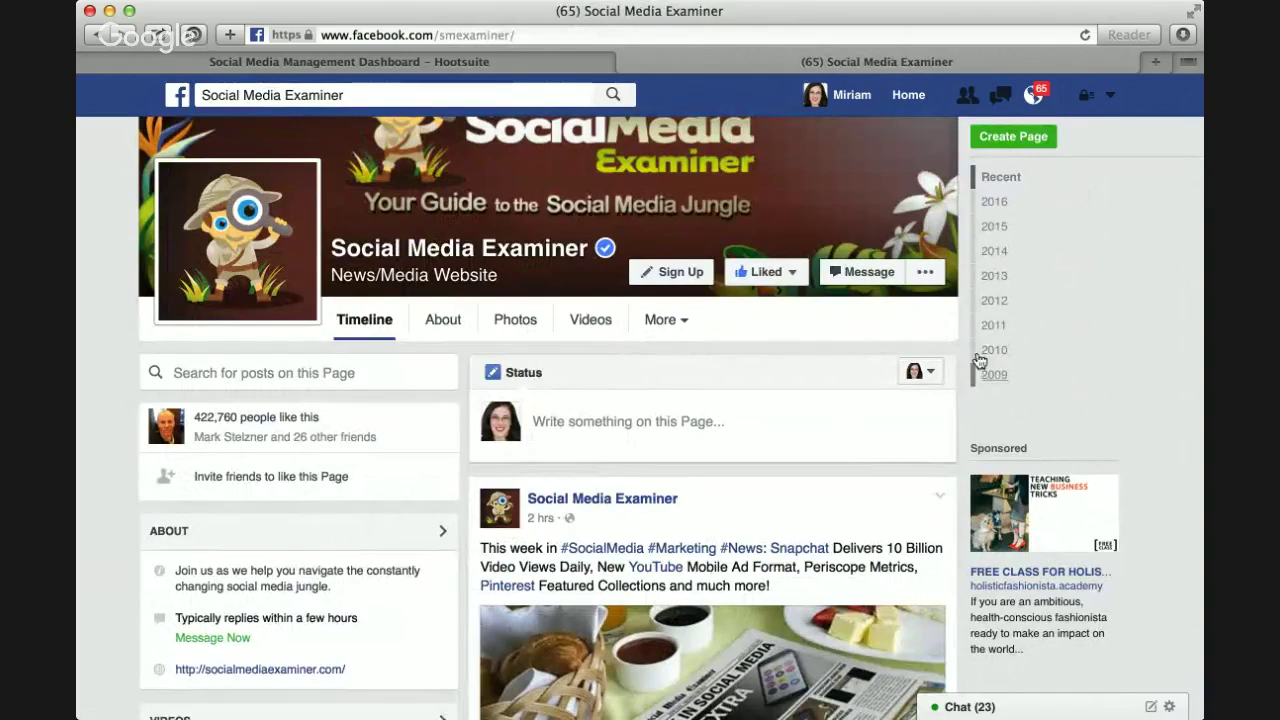
{"action": "left_click", "coordinate": [927, 274]}
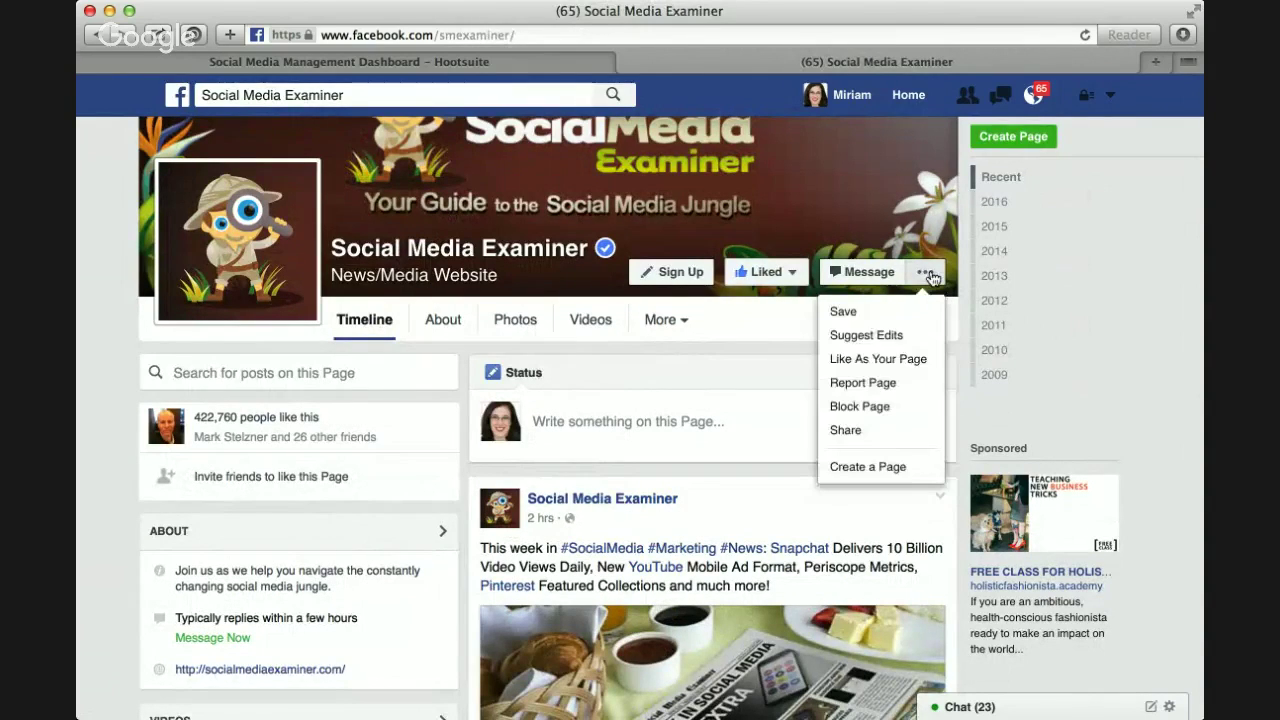
{"action": "left_click", "coordinate": [906, 362]}
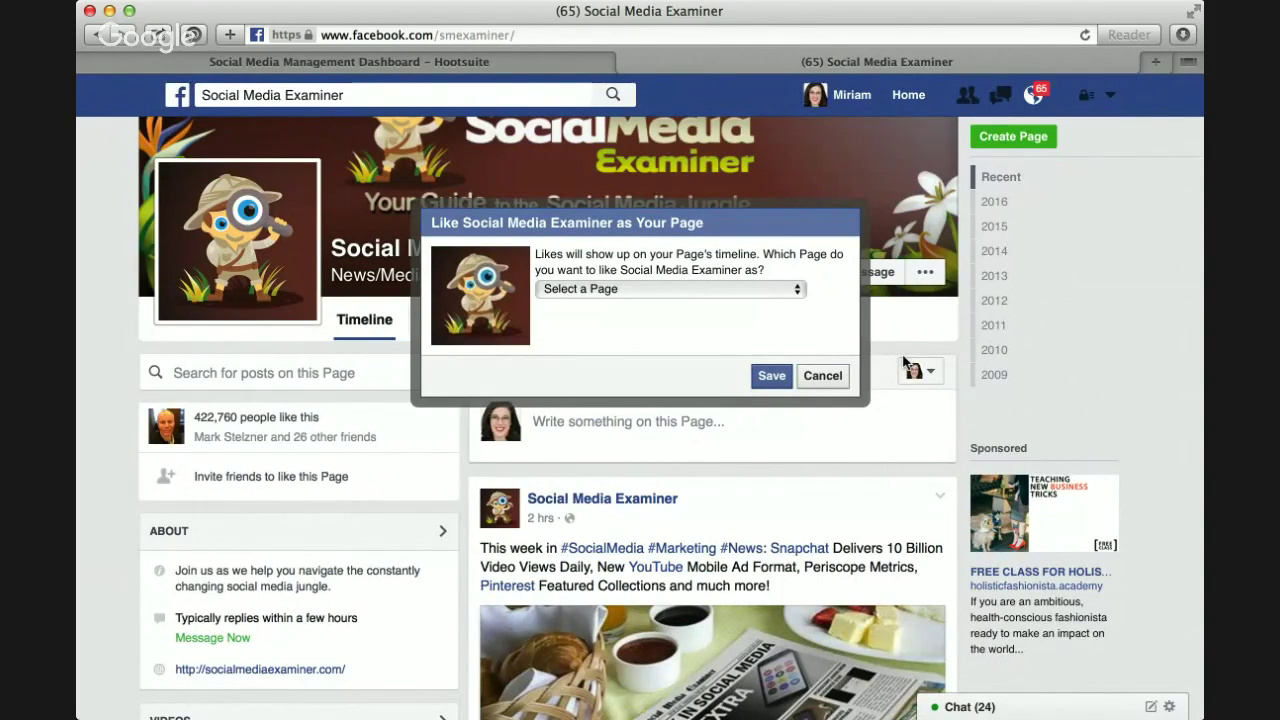
{"action": "left_click", "coordinate": [781, 379]}
{"action": "left_click", "coordinate": [820, 377]}
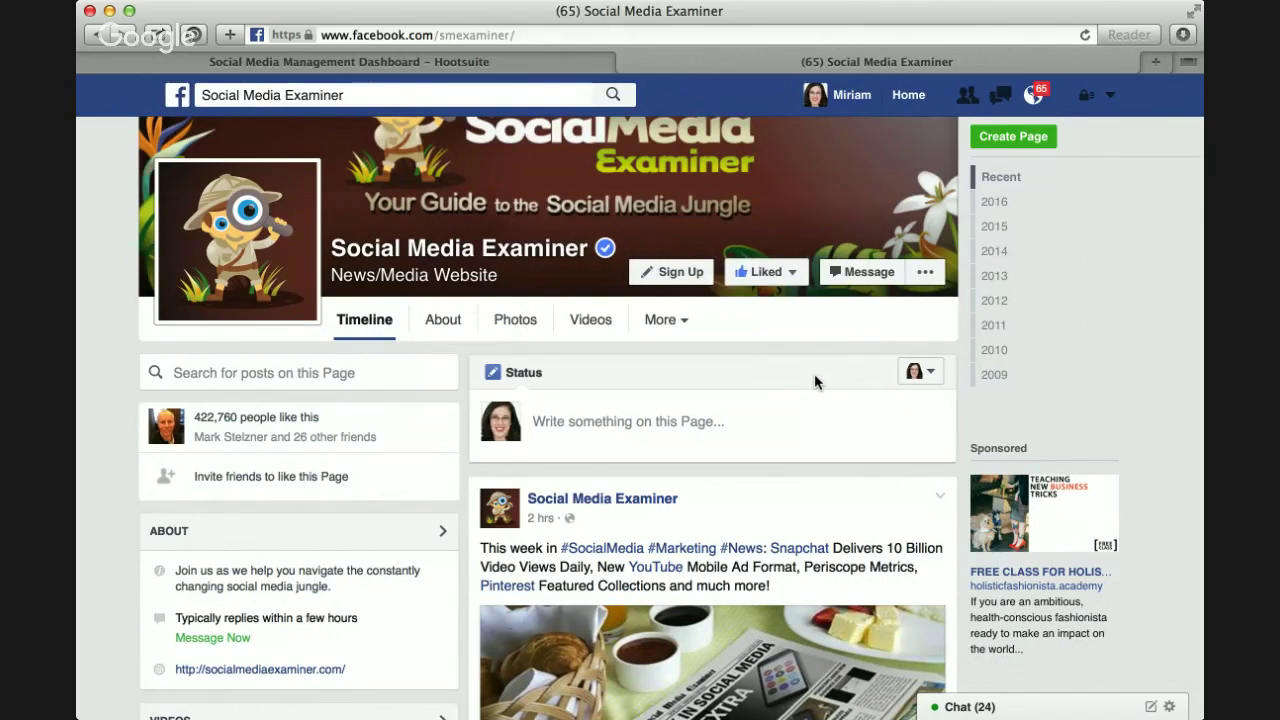
{"action": "scroll", "coordinate": [814, 381], "scroll_direction": "down", "scroll_amount": 2}
{"action": "scroll", "coordinate": [815, 375], "scroll_direction": "down", "scroll_amount": 3}
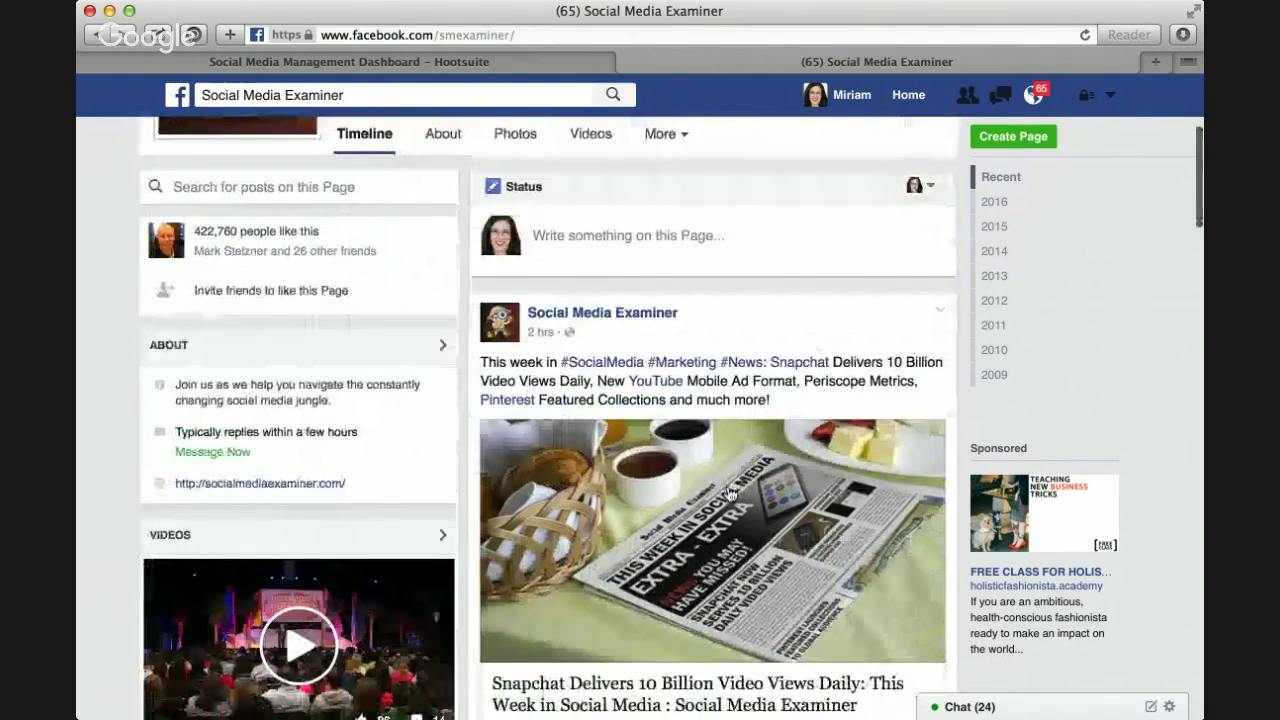
{"action": "scroll", "coordinate": [730, 493], "scroll_direction": "down", "scroll_amount": 10}
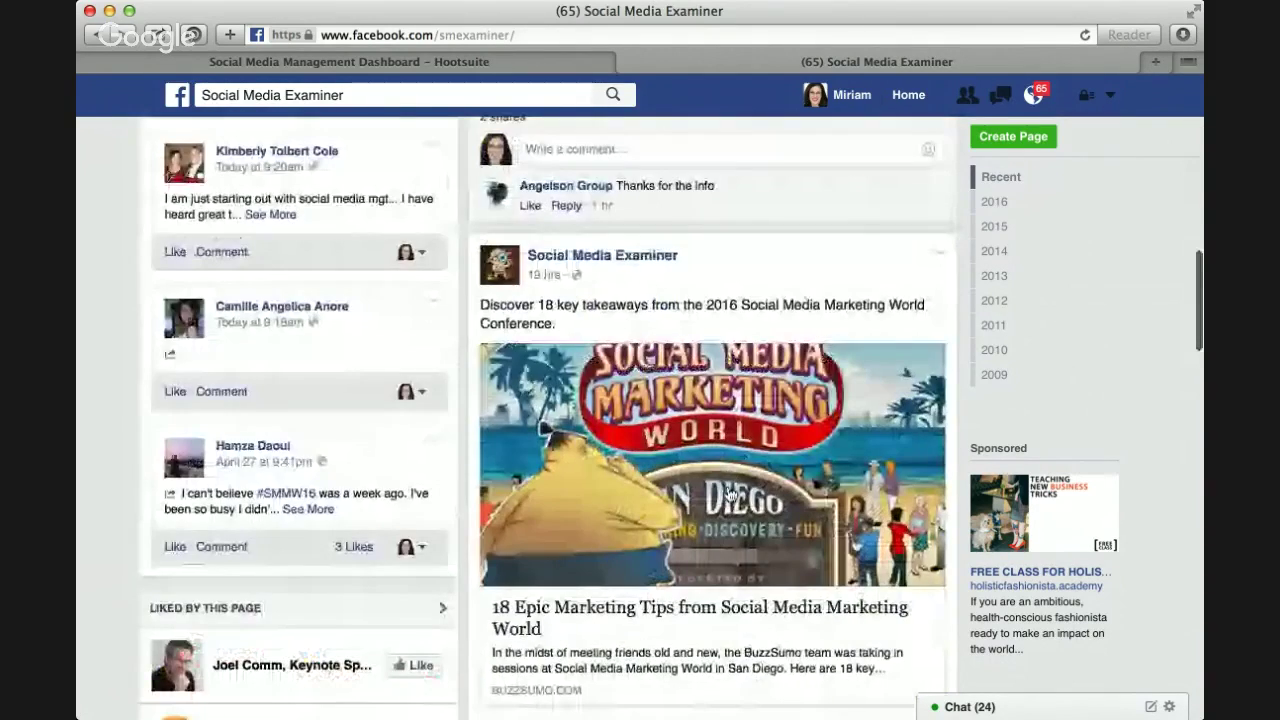
{"action": "scroll", "coordinate": [730, 493], "scroll_direction": "up", "scroll_amount": 8}
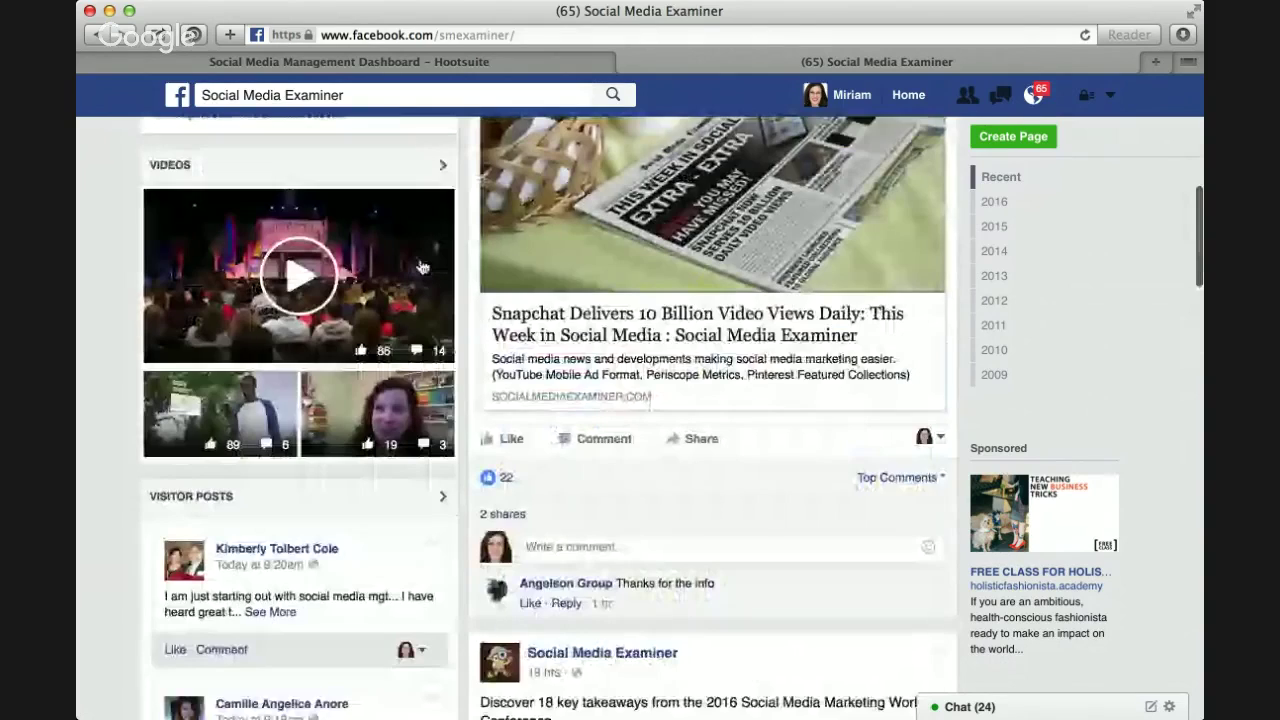
{"action": "left_click", "coordinate": [391, 94]}
Step: Search 'kepp' to reopen Keppie Careers and scroll to its Social Media Help Desk post
{"action": "type", "text": "kepp"}
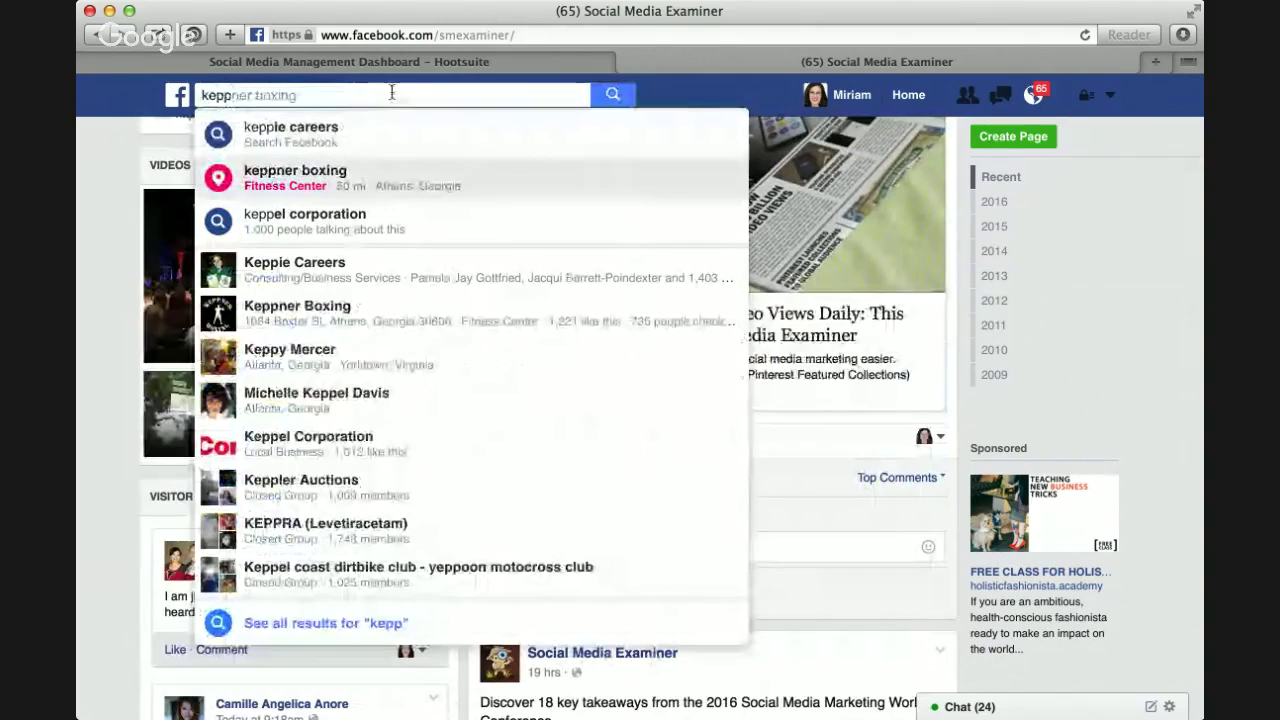
{"action": "key", "text": "Return"}
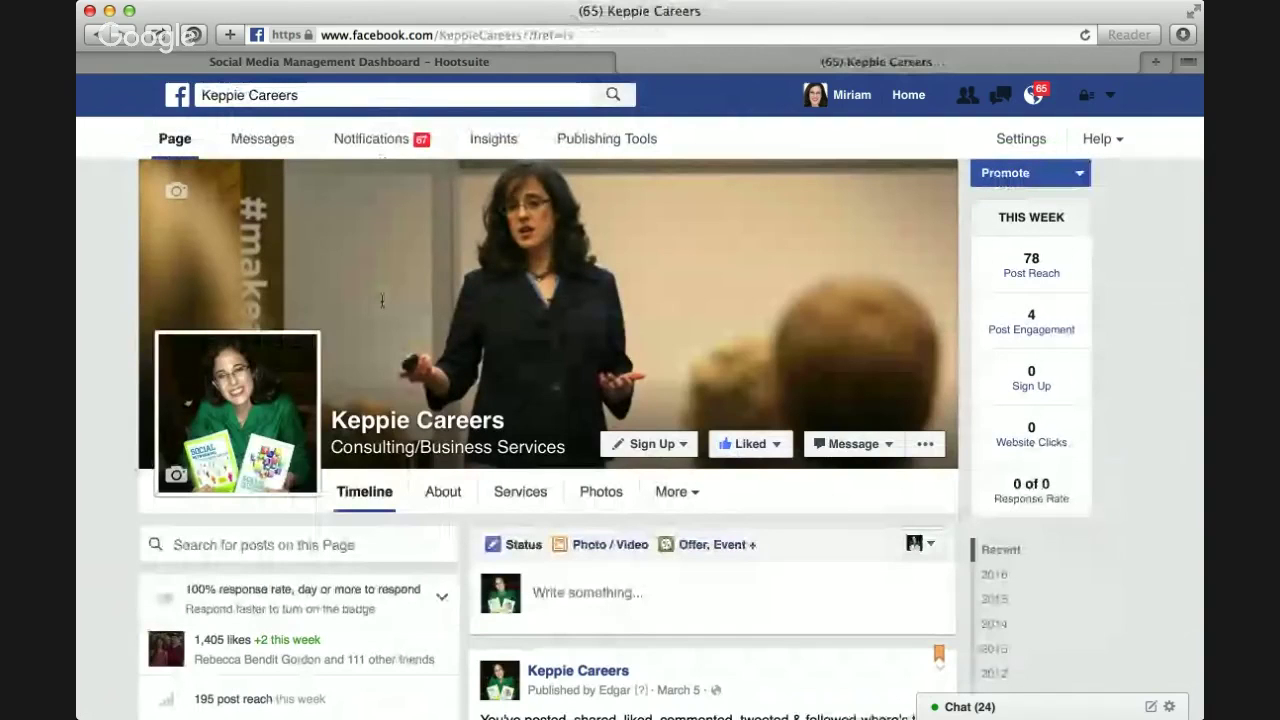
{"action": "scroll", "coordinate": [533, 399], "scroll_direction": "down", "scroll_amount": 5}
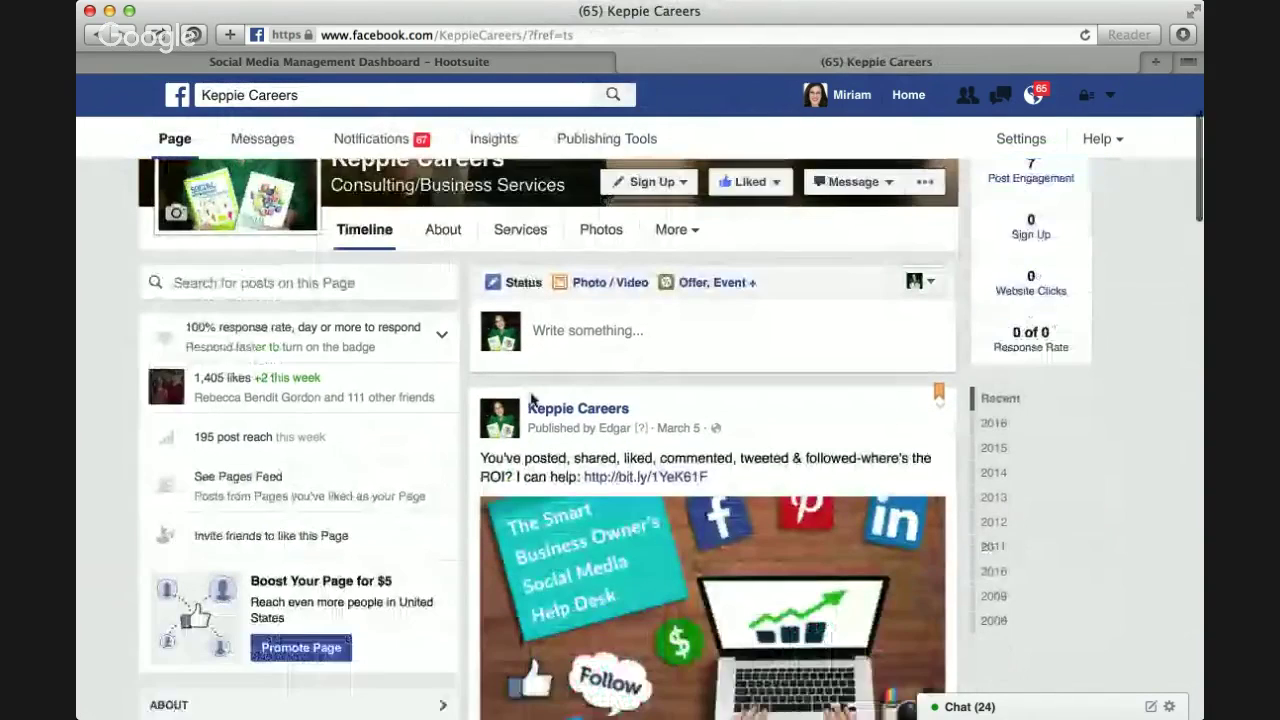
{"action": "scroll", "coordinate": [533, 399], "scroll_direction": "down", "scroll_amount": 2}
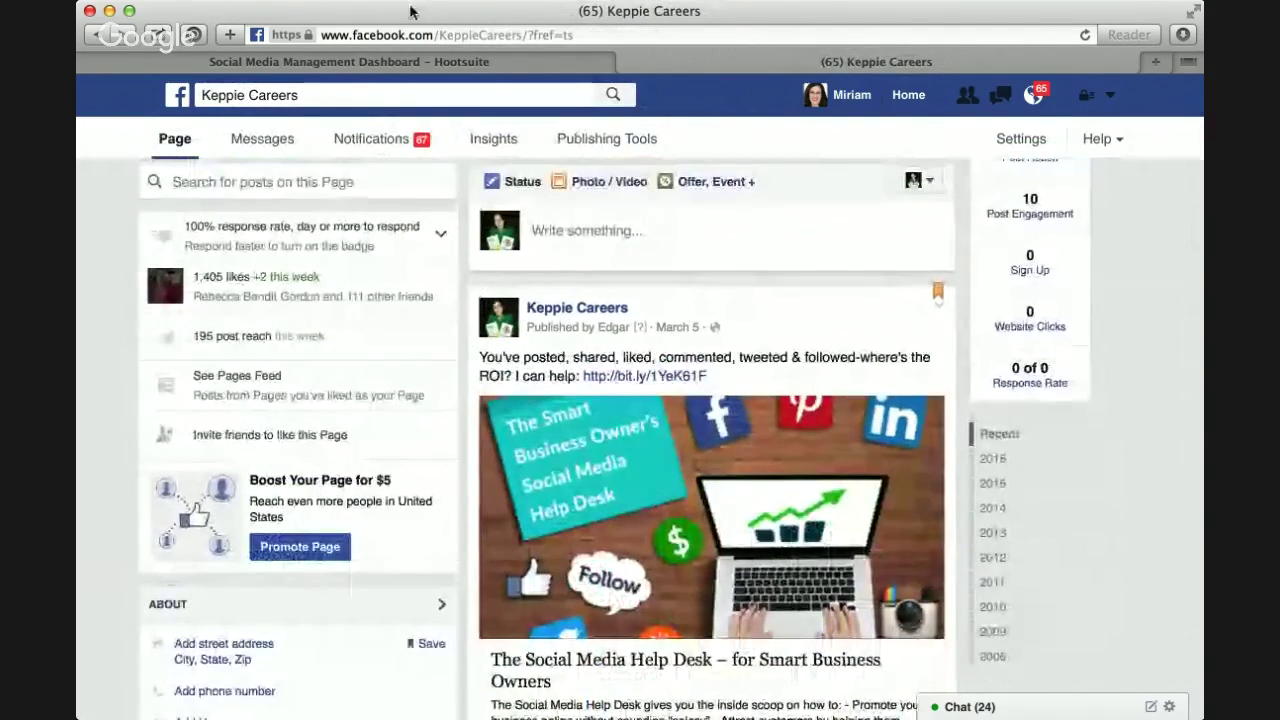